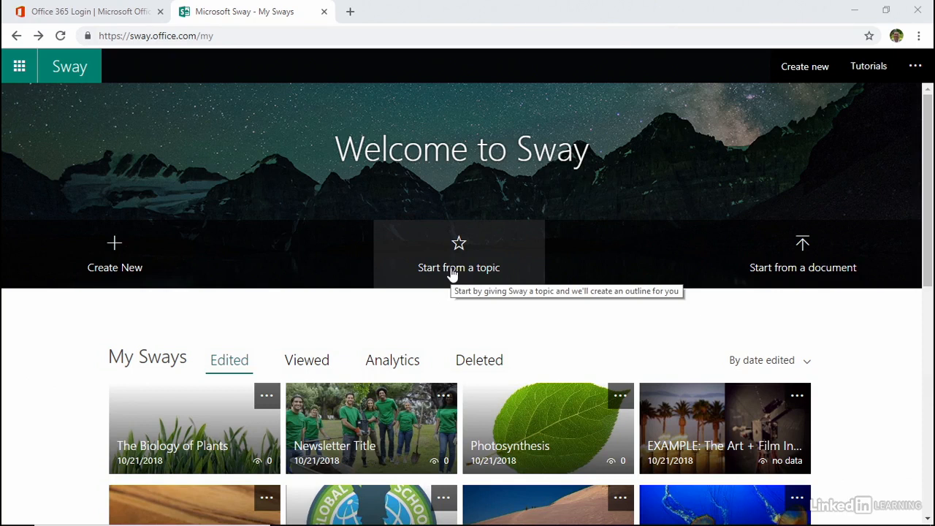
Open the Art + Film Institute example Sway from My Sways and look through the cards in its storyline
{"action": "scroll", "coordinate": [453, 273], "scroll_direction": "down", "scroll_amount": 3}
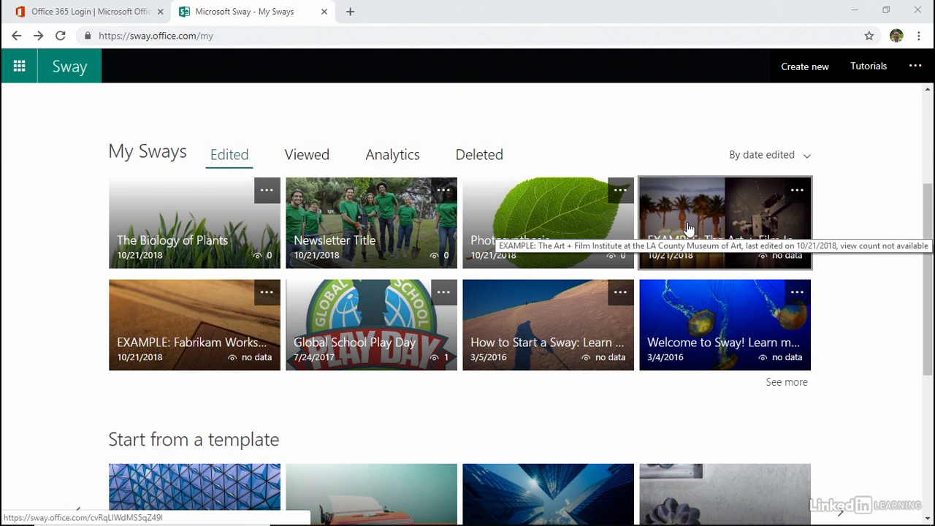
{"action": "left_click", "coordinate": [724, 236]}
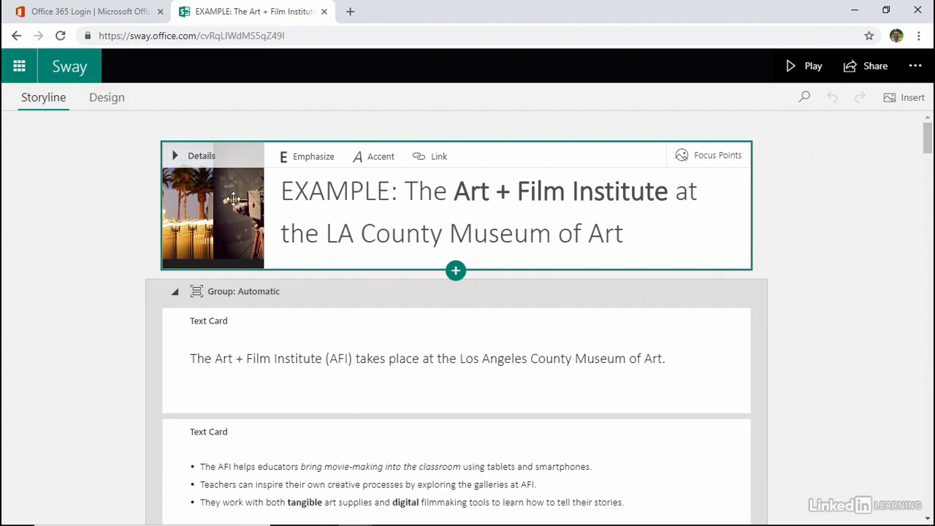
{"action": "scroll", "coordinate": [416, 195], "scroll_direction": "down", "scroll_amount": 1}
{"action": "scroll", "coordinate": [418, 199], "scroll_direction": "down", "scroll_amount": 6}
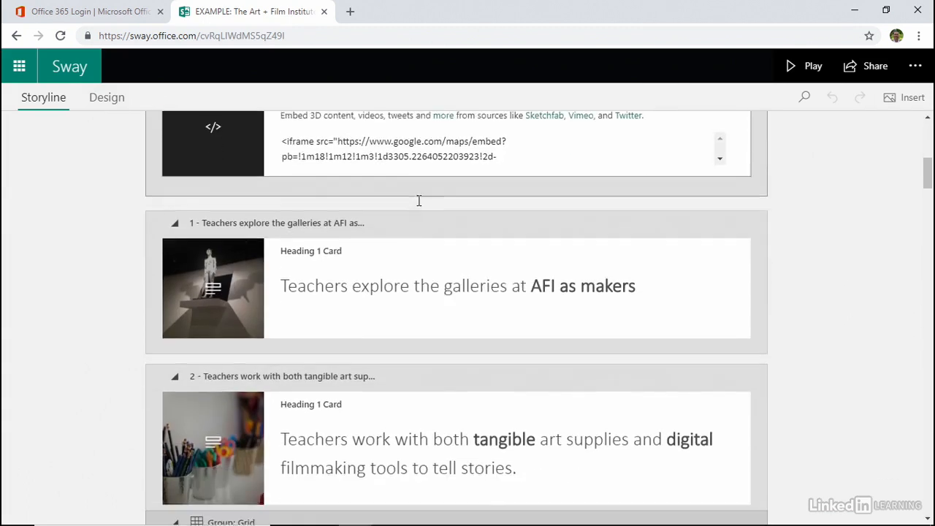
{"action": "scroll", "coordinate": [438, 298], "scroll_direction": "down", "scroll_amount": 3}
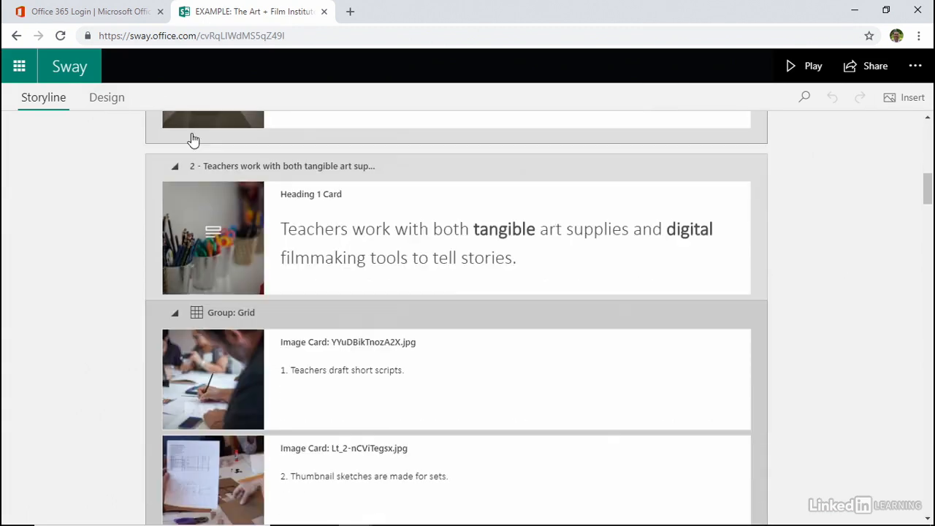
{"action": "scroll", "coordinate": [814, 302], "scroll_direction": "up", "scroll_amount": 10}
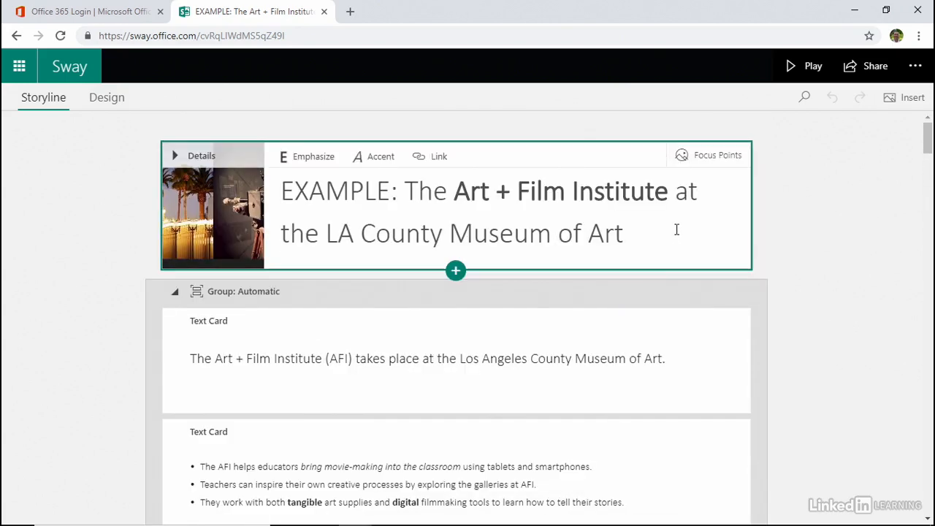
Play the example Sway, page through its opening slides, and return to the storyline
{"action": "left_click", "coordinate": [792, 70]}
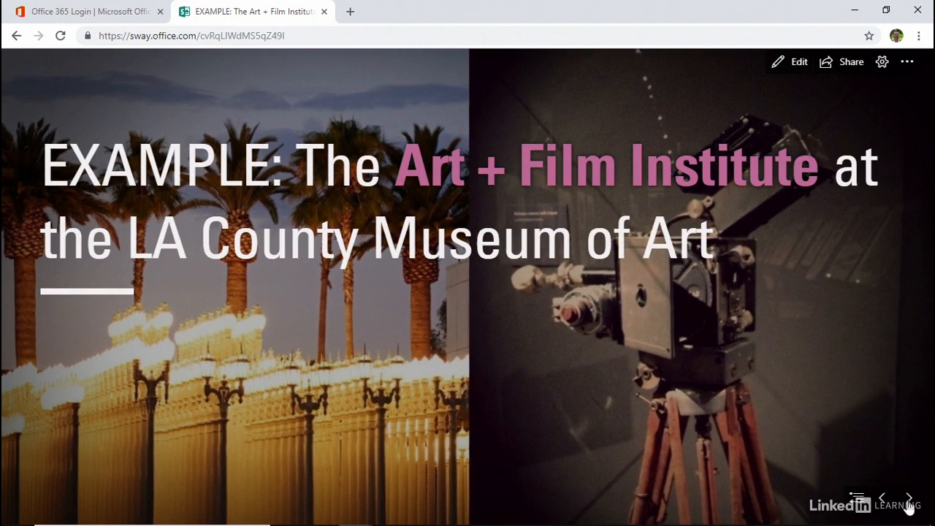
{"action": "left_click", "coordinate": [908, 504]}
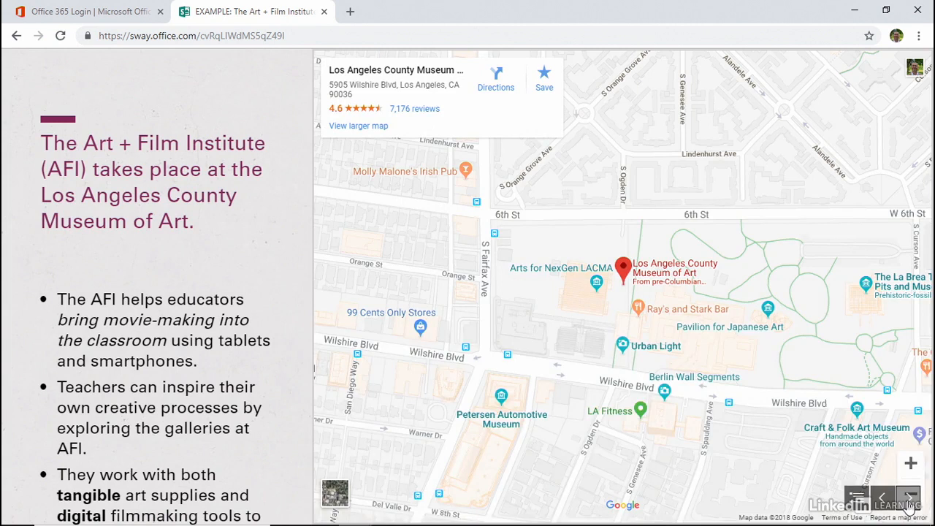
{"action": "left_click", "coordinate": [907, 503]}
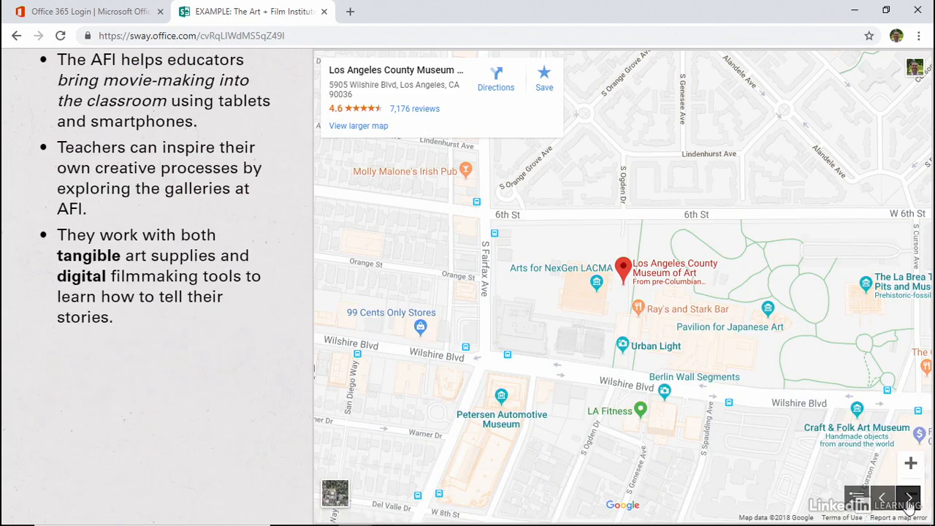
{"action": "left_click", "coordinate": [908, 504]}
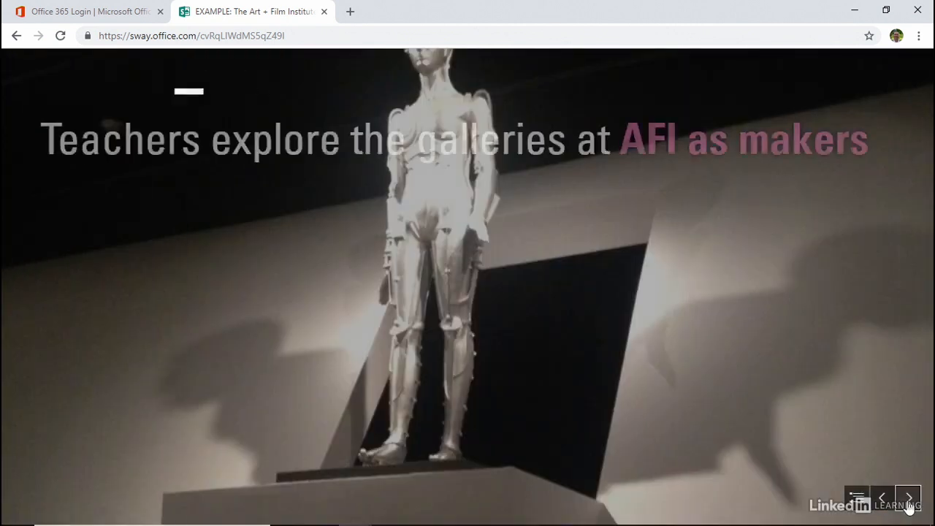
{"action": "left_click", "coordinate": [908, 504]}
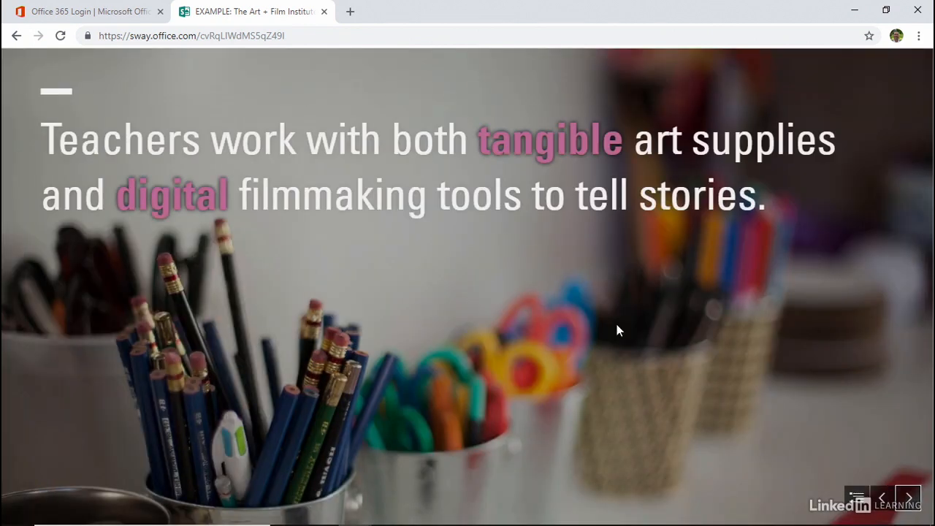
{"action": "left_click", "coordinate": [18, 42]}
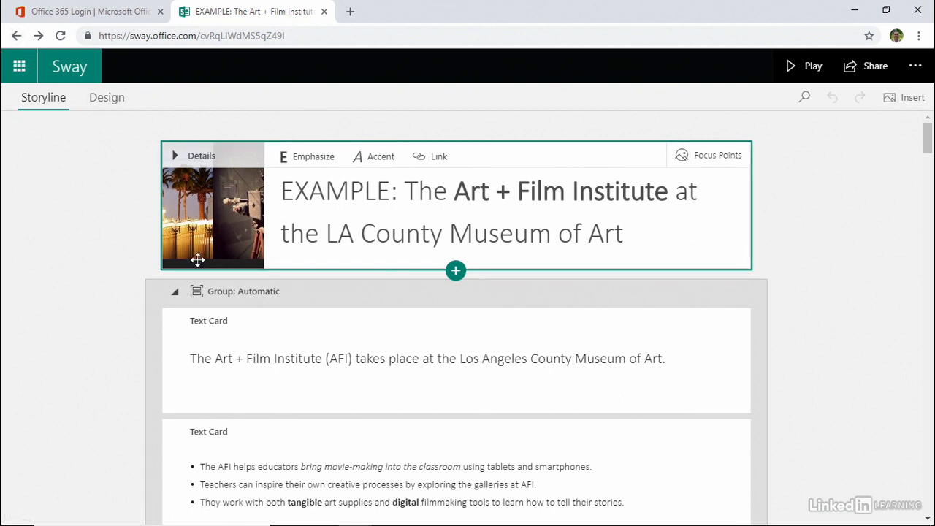
Show the example Sway's design styles, set its layout to Vertical, and preview the vertically scrolling content
{"action": "left_click", "coordinate": [109, 99]}
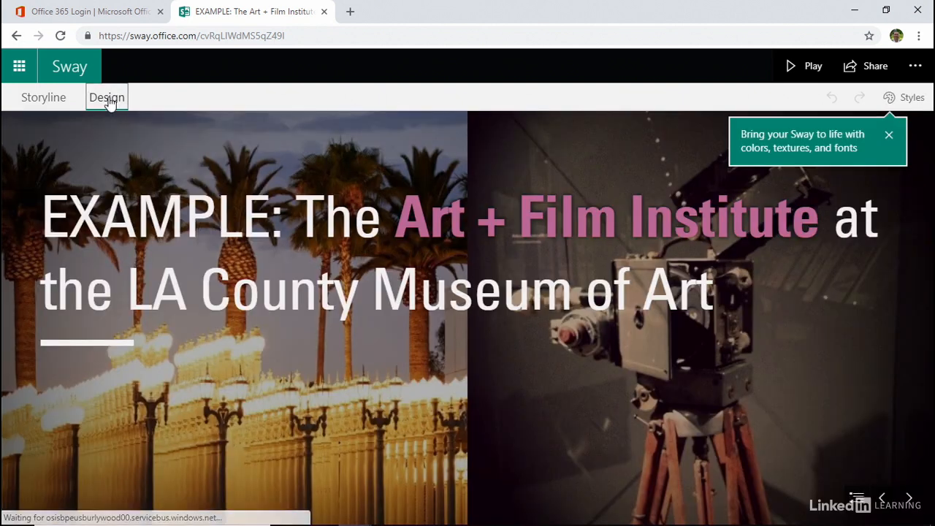
{"action": "left_click", "coordinate": [912, 99]}
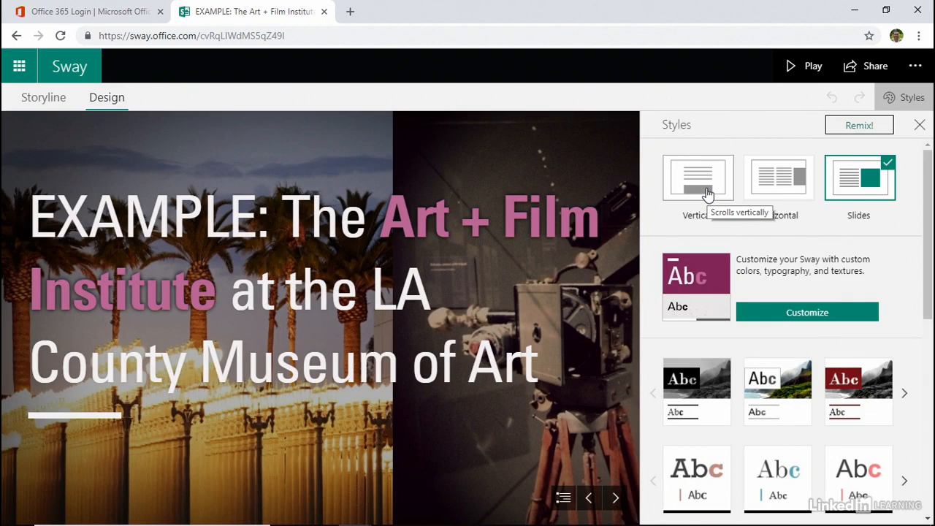
{"action": "left_click", "coordinate": [707, 193]}
{"action": "scroll", "coordinate": [377, 270], "scroll_direction": "down", "scroll_amount": 10}
{"action": "scroll", "coordinate": [377, 267], "scroll_direction": "down", "scroll_amount": 15}
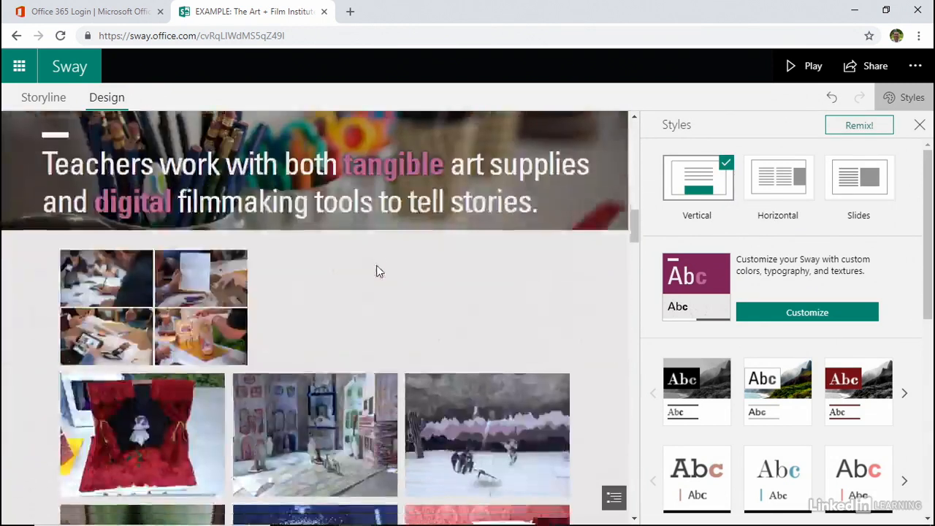
{"action": "scroll", "coordinate": [376, 265], "scroll_direction": "down", "scroll_amount": 2}
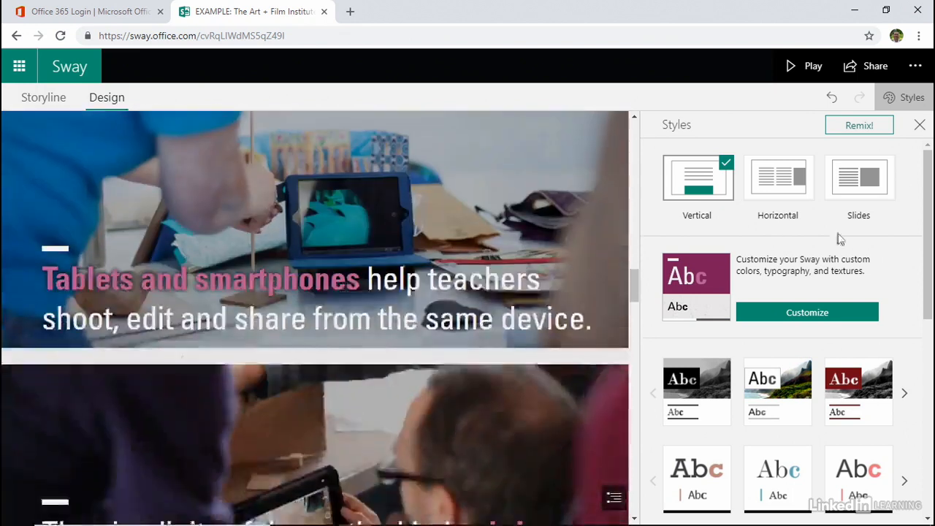
Try the Horizontal layout on the example Sway and preview the content scrolling sideways
{"action": "left_click", "coordinate": [770, 176]}
{"action": "scroll", "coordinate": [440, 262], "scroll_direction": "down", "scroll_amount": 10}
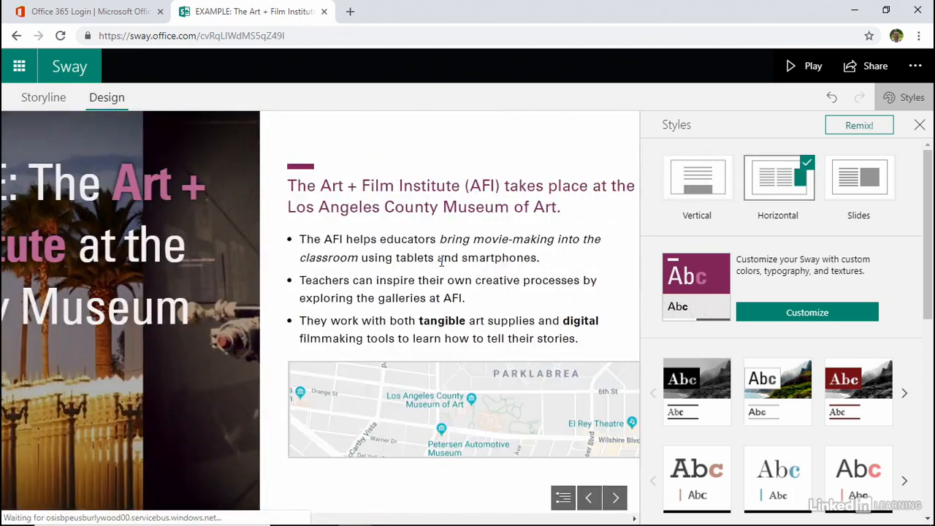
{"action": "scroll", "coordinate": [441, 261], "scroll_direction": "down", "scroll_amount": 10}
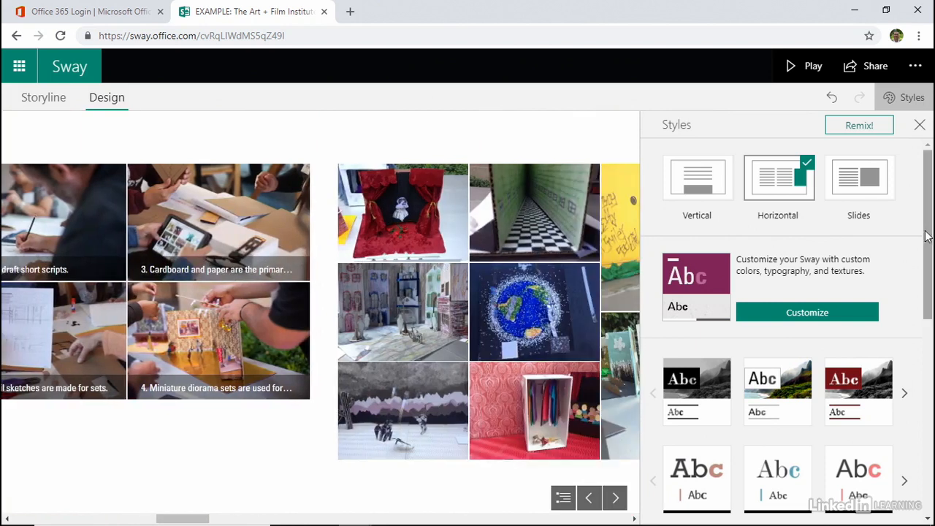
Set the example Sway's layout to Slides and preview moving forward and back between slides
{"action": "left_click", "coordinate": [859, 177]}
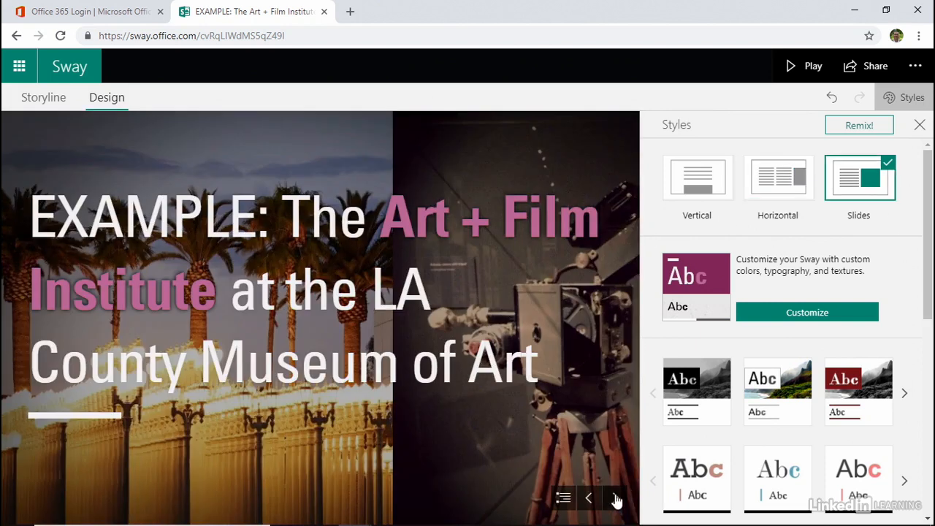
{"action": "left_click", "coordinate": [615, 500]}
{"action": "left_click", "coordinate": [589, 499]}
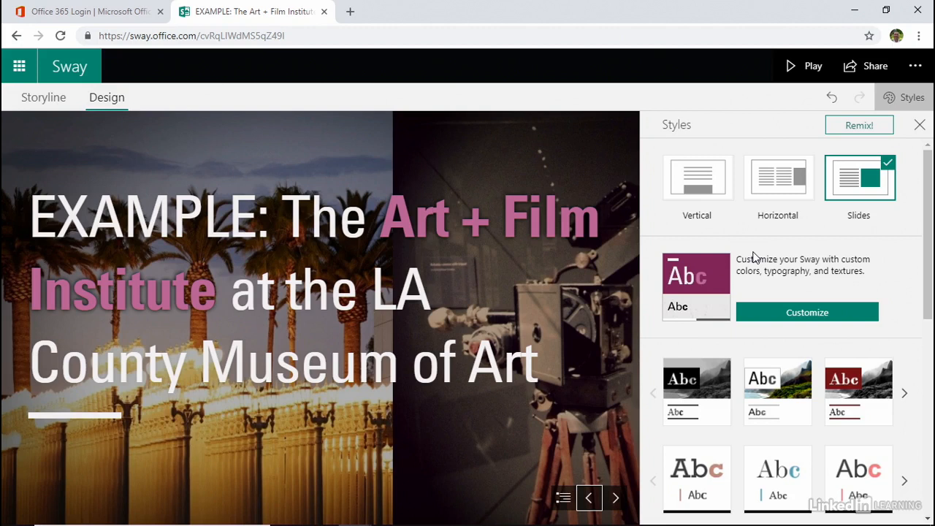
Try the black-and-white style with black title blocks and preview it on the next few slides
{"action": "scroll", "coordinate": [756, 270], "scroll_direction": "down", "scroll_amount": 2}
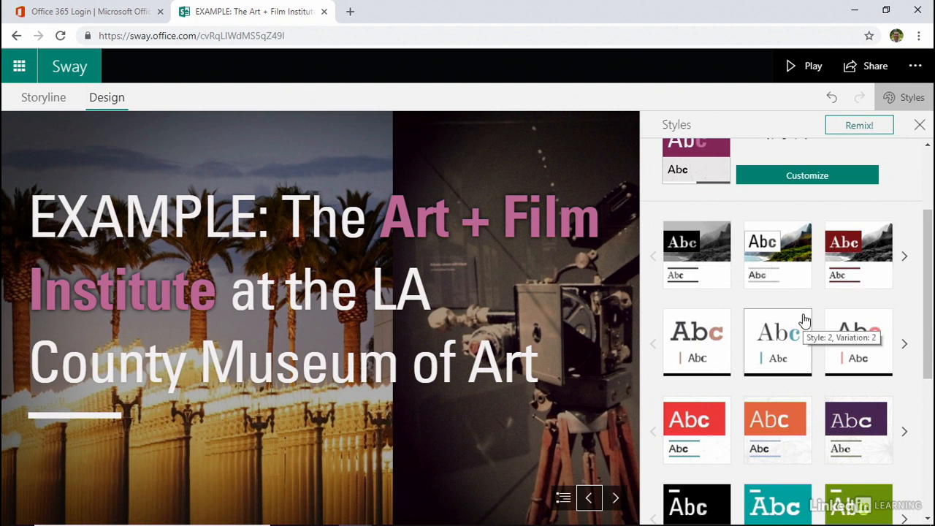
{"action": "left_click", "coordinate": [722, 266]}
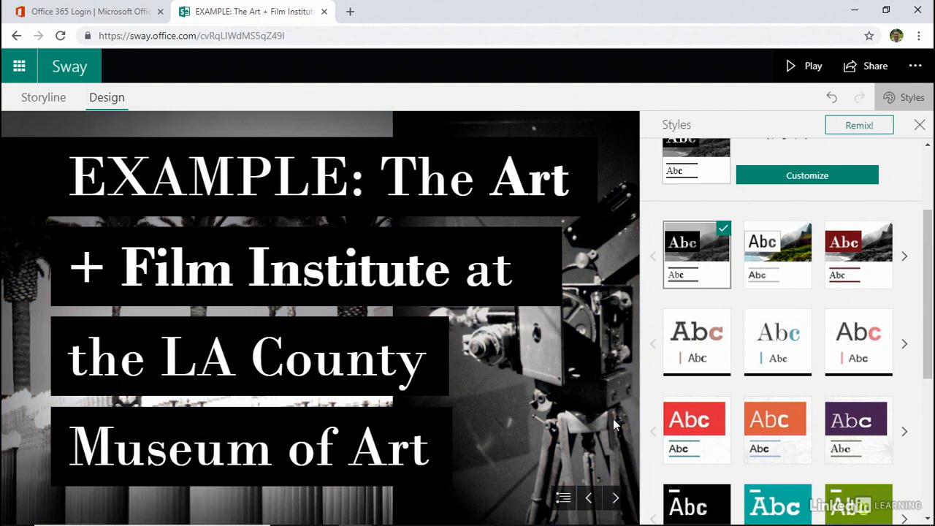
{"action": "left_click", "coordinate": [616, 498]}
{"action": "left_click", "coordinate": [616, 499]}
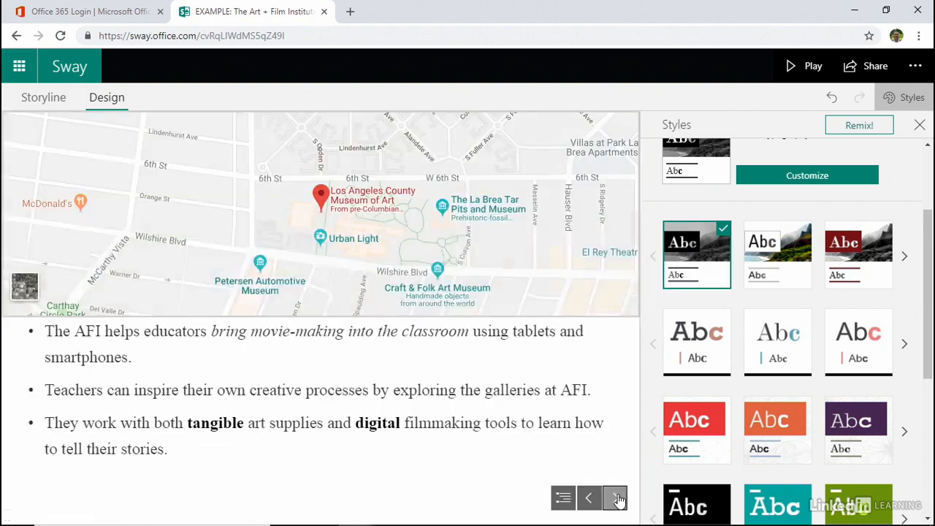
{"action": "left_click", "coordinate": [616, 498]}
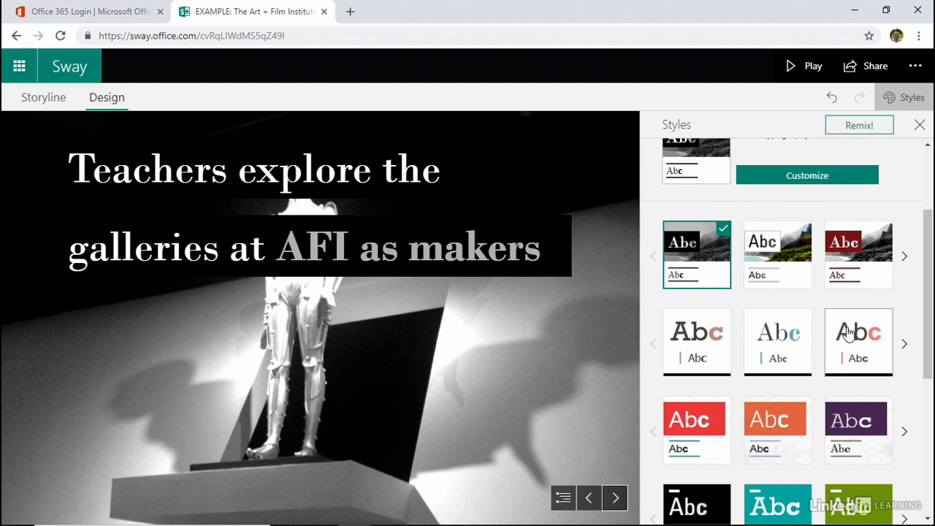
Apply the green style with lime accent text and preview it across several slides, ending on the title slide
{"action": "scroll", "coordinate": [855, 350], "scroll_direction": "down", "scroll_amount": 2}
{"action": "left_click", "coordinate": [835, 383]}
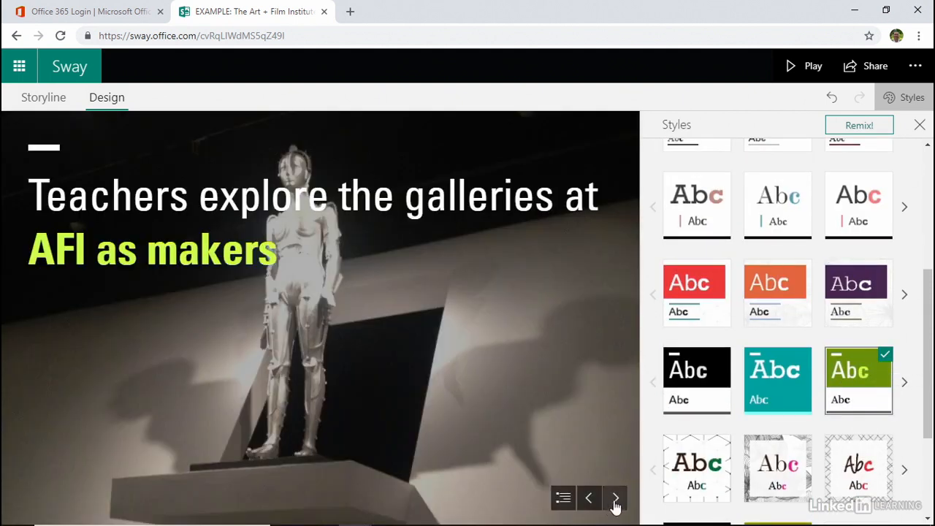
{"action": "left_click", "coordinate": [616, 498]}
{"action": "left_click", "coordinate": [615, 498]}
{"action": "left_click", "coordinate": [616, 498]}
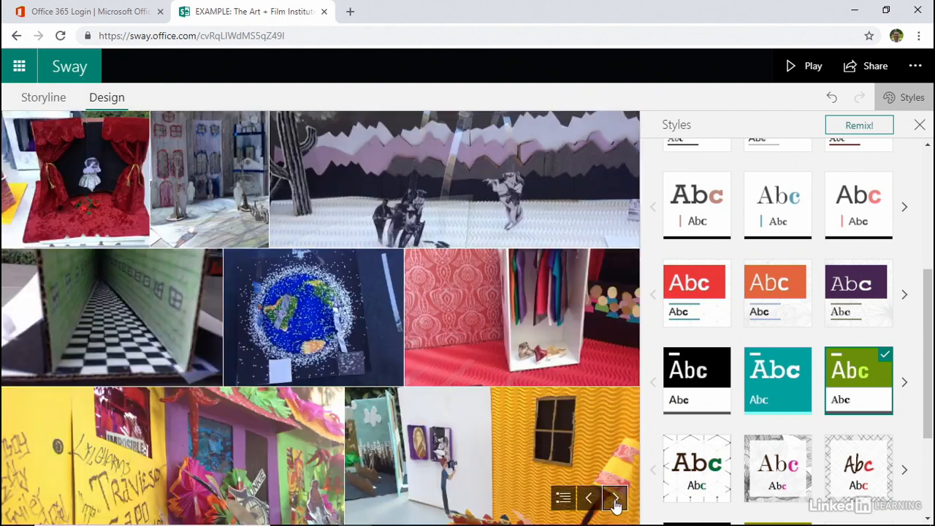
{"action": "left_click", "coordinate": [590, 498]}
{"action": "left_click", "coordinate": [591, 498]}
{"action": "left_click", "coordinate": [590, 498]}
{"action": "left_click", "coordinate": [590, 498]}
{"action": "scroll", "coordinate": [808, 363], "scroll_direction": "up", "scroll_amount": 4}
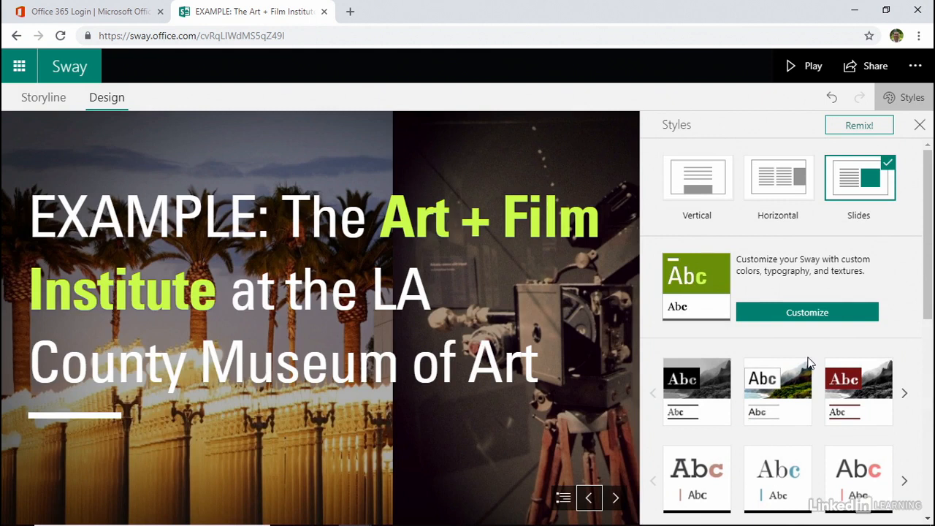
Return to the My Sways page, create a new blank Sway, and title it "Photosynthesis"
{"action": "left_click", "coordinate": [16, 35]}
{"action": "left_click", "coordinate": [17, 36]}
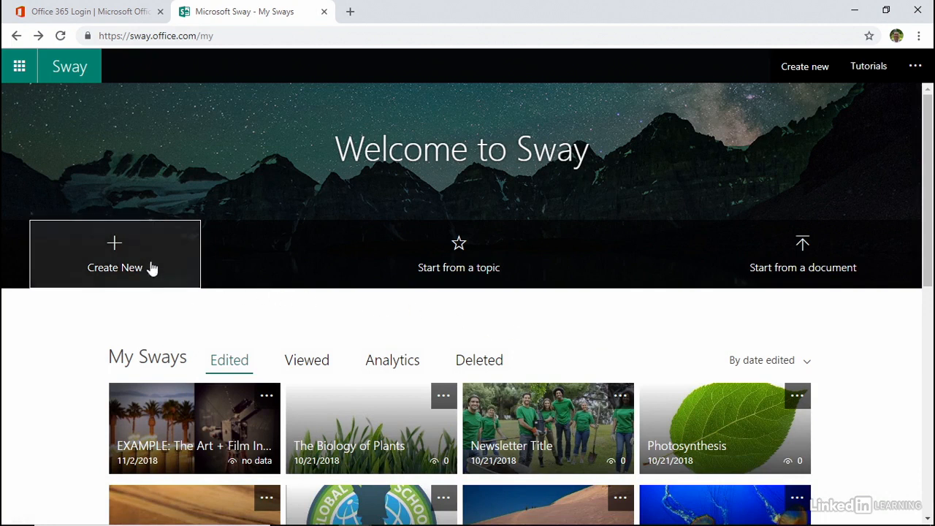
{"action": "left_click", "coordinate": [110, 254]}
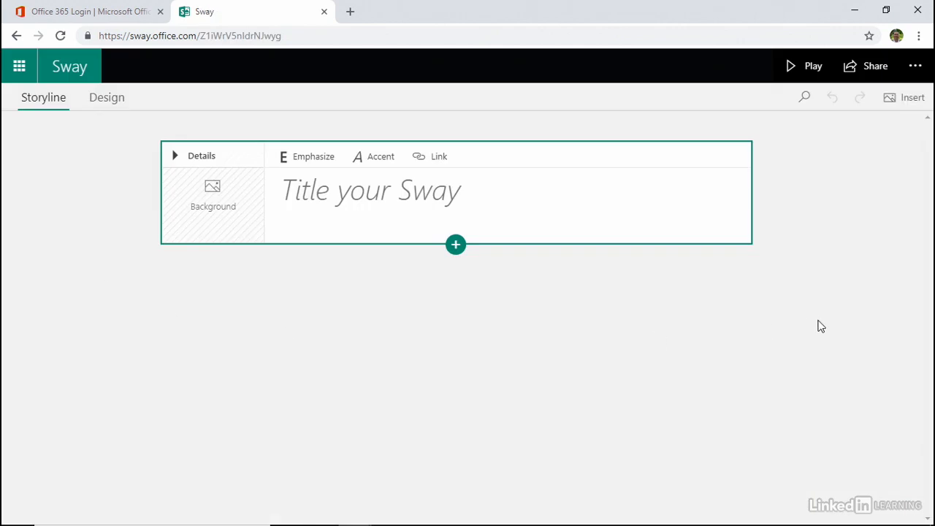
{"action": "left_click", "coordinate": [411, 198]}
{"action": "type", "text": "Photosynthesis"}
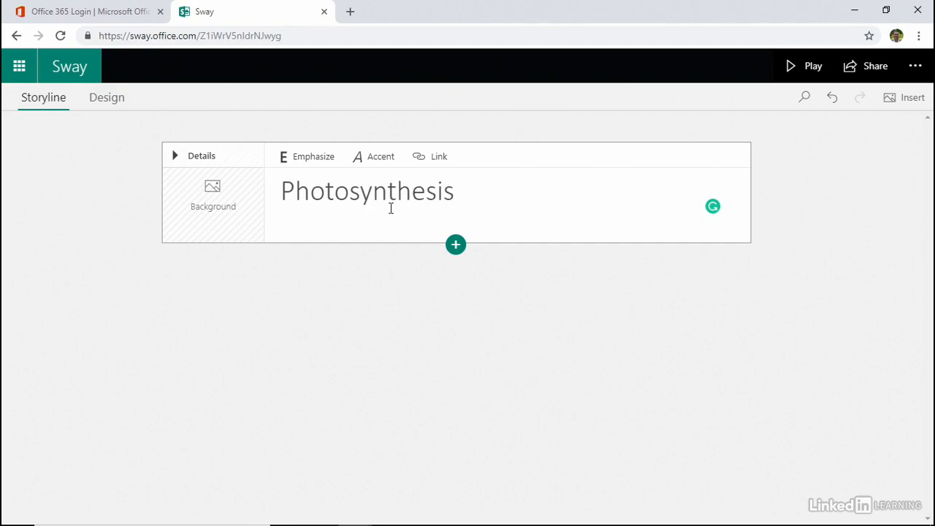
Add the single-leaf image AdobeStock_37428956 from the Desktop folder as the title card's background
{"action": "left_click", "coordinate": [213, 199]}
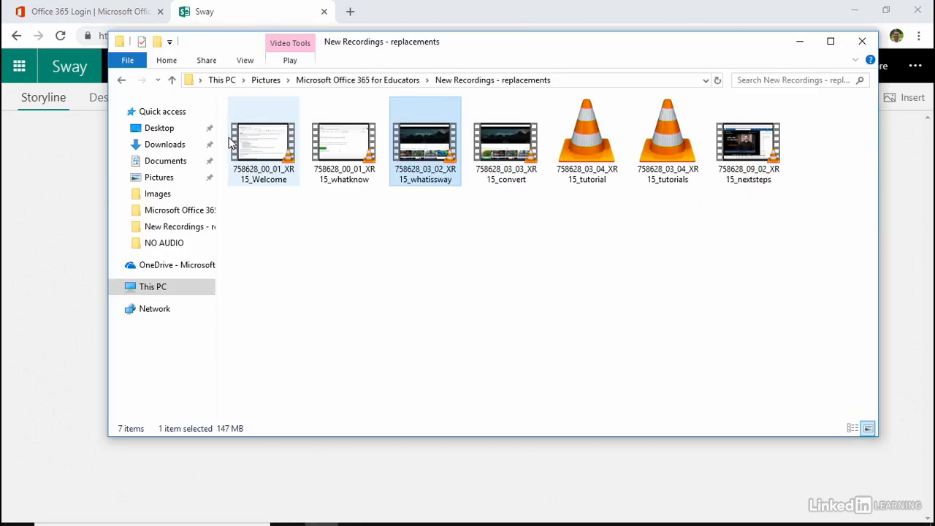
{"action": "left_click", "coordinate": [166, 129]}
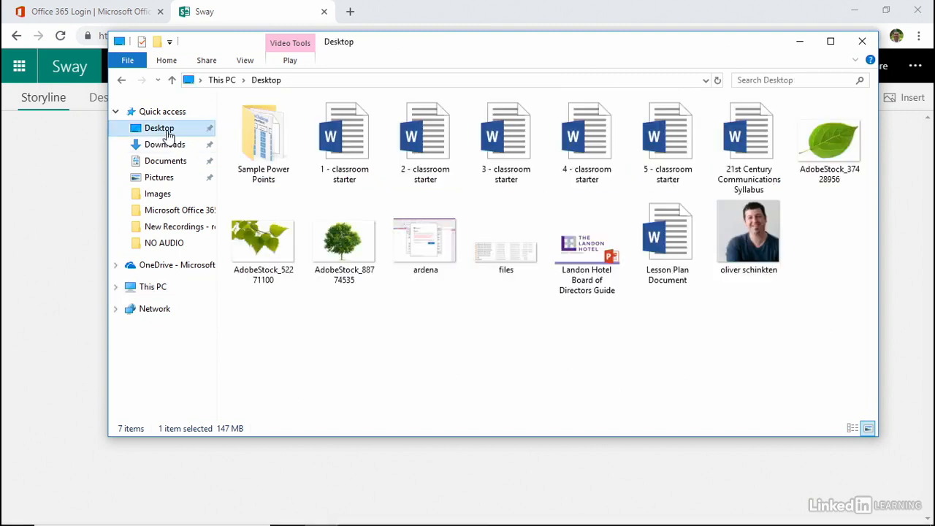
{"action": "left_click_drag", "start_coordinate": [553, 50], "coordinate": [555, 340]}
{"action": "left_click_drag", "start_coordinate": [825, 438], "coordinate": [206, 214]}
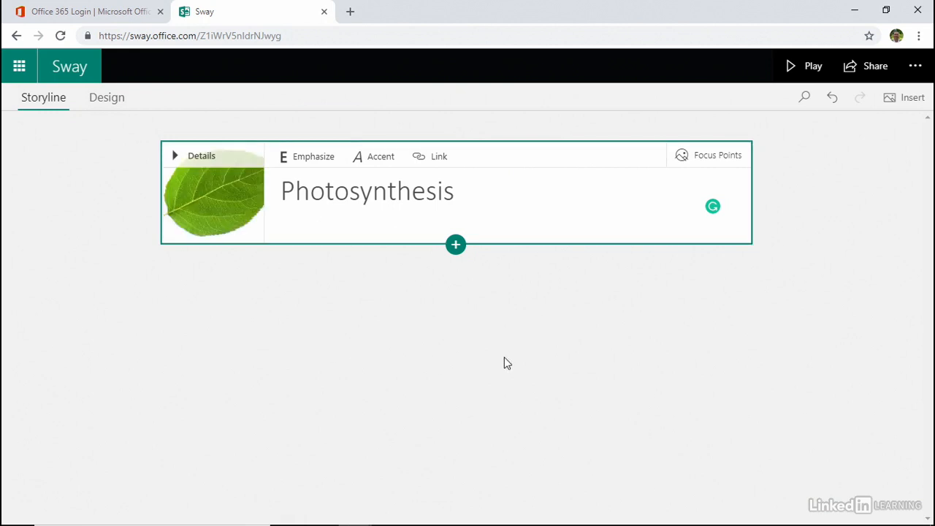
Add a text card below the title card and paste the copied paragraph explaining photosynthesis into it
{"action": "left_click", "coordinate": [456, 246]}
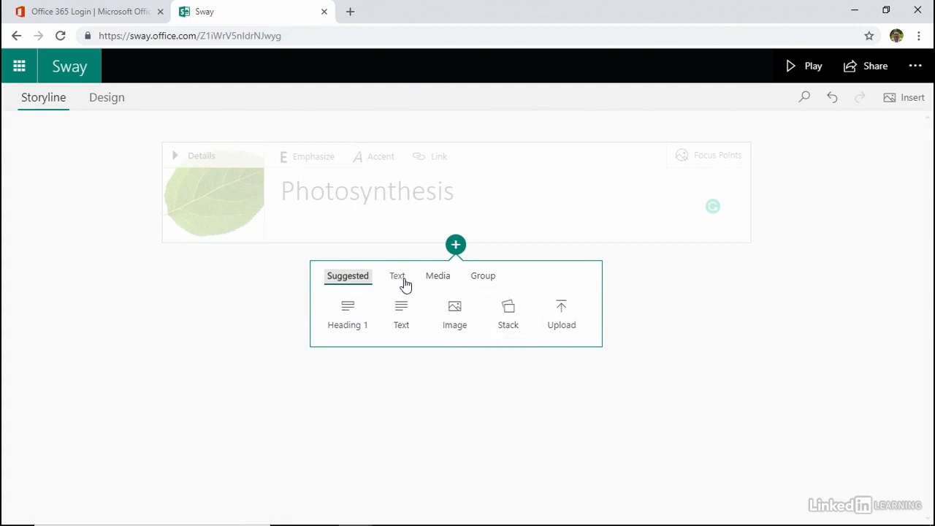
{"action": "left_click", "coordinate": [438, 278]}
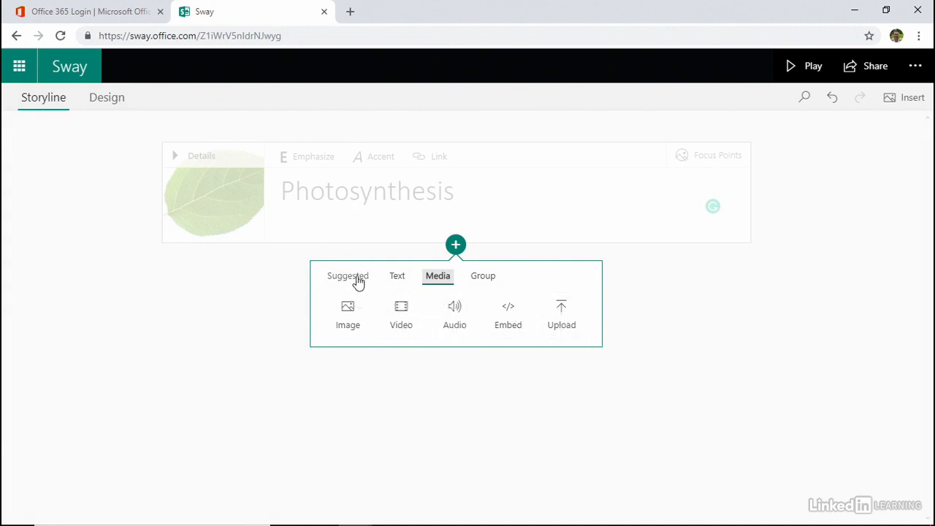
{"action": "left_click", "coordinate": [396, 284]}
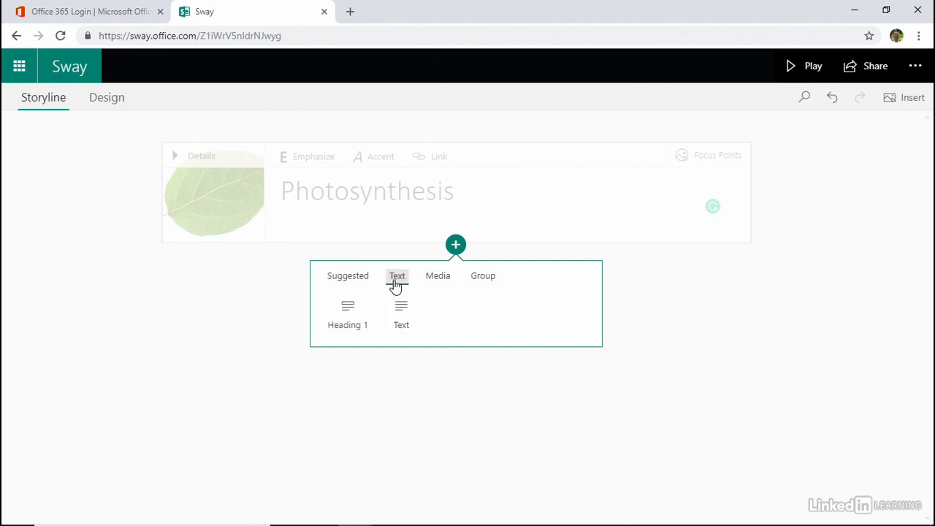
{"action": "left_click", "coordinate": [401, 320]}
{"action": "left_click", "coordinate": [228, 304]}
{"action": "right_click", "coordinate": [228, 304]}
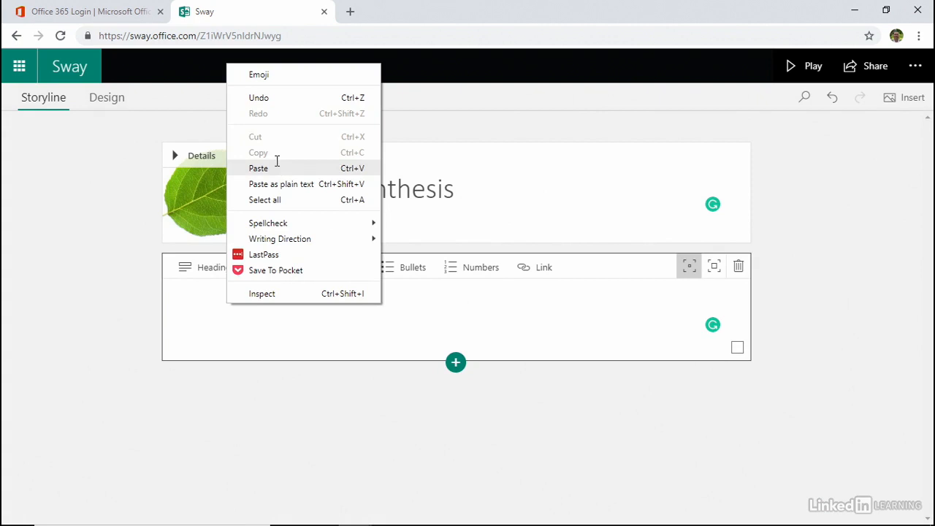
{"action": "left_click", "coordinate": [259, 168]}
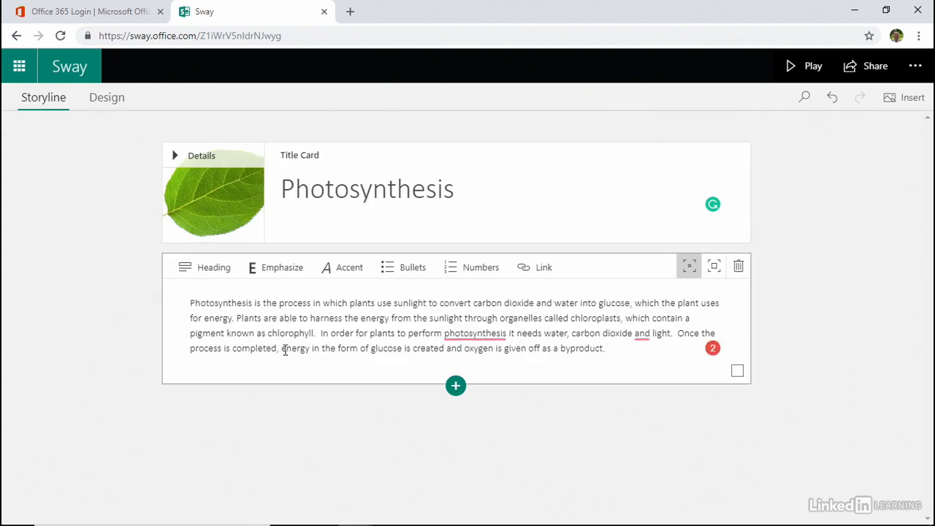
Accept the suggested comma after "photosynthesis" in the paragraph's third sentence and emphasize its opening word, "Photosynthesis"
{"action": "right_click", "coordinate": [493, 336]}
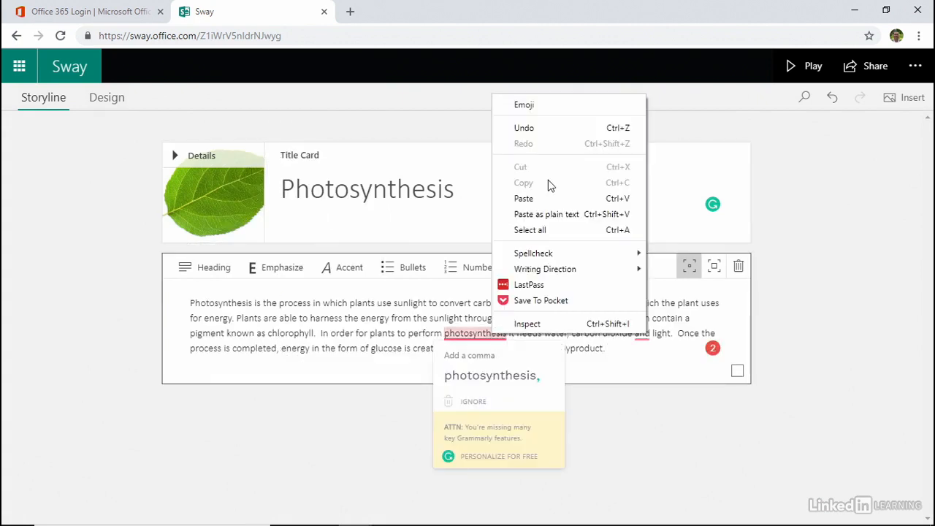
{"action": "left_click", "coordinate": [509, 373]}
{"action": "left_click", "coordinate": [509, 374]}
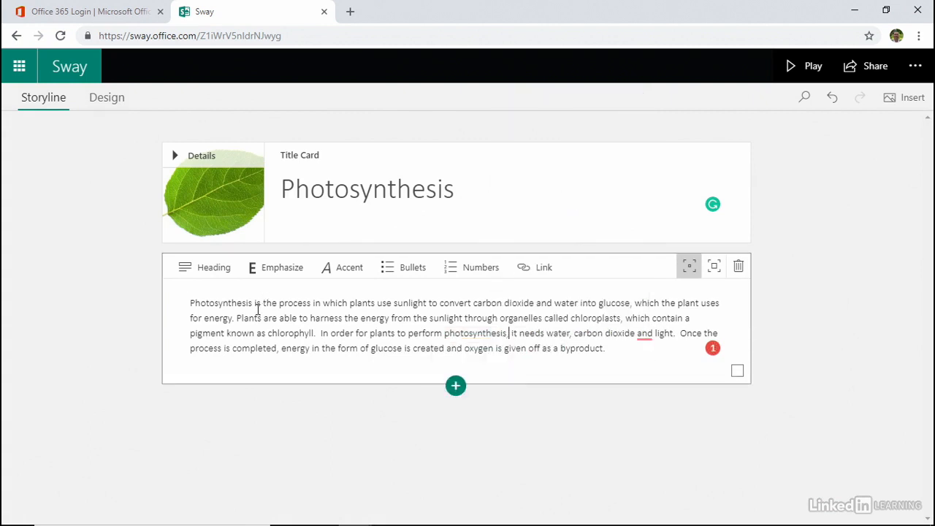
{"action": "left_click_drag", "start_coordinate": [192, 303], "coordinate": [253, 297]}
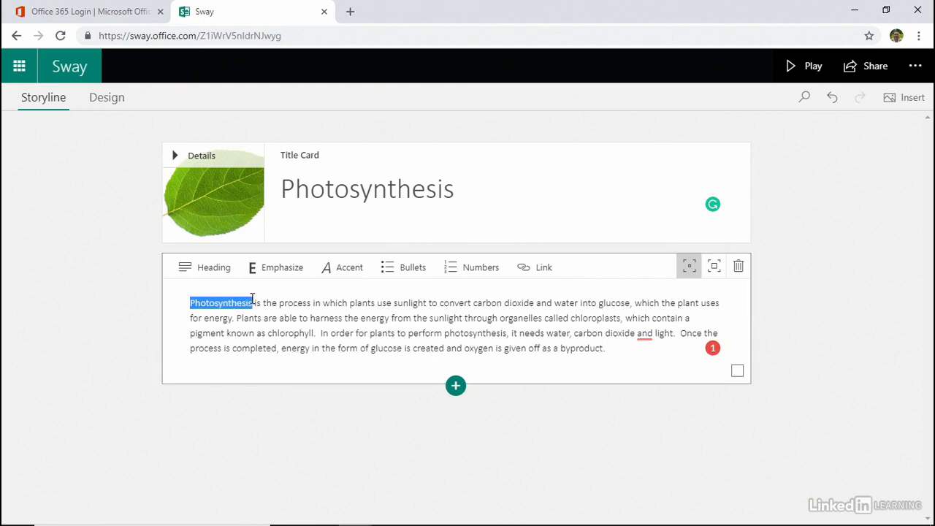
{"action": "left_click", "coordinate": [287, 269]}
{"action": "left_click", "coordinate": [264, 318]}
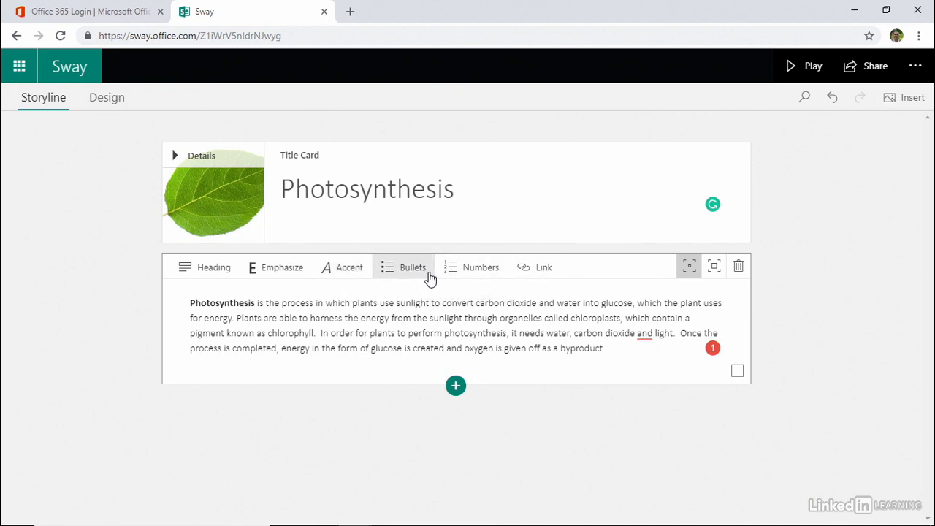
Add an empty video card below the text card
{"action": "left_click", "coordinate": [456, 387]}
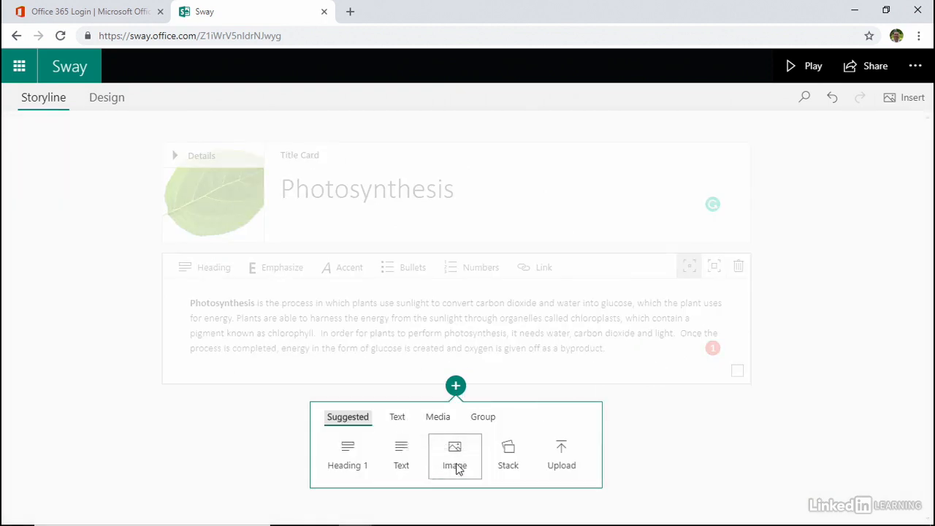
{"action": "left_click", "coordinate": [441, 424]}
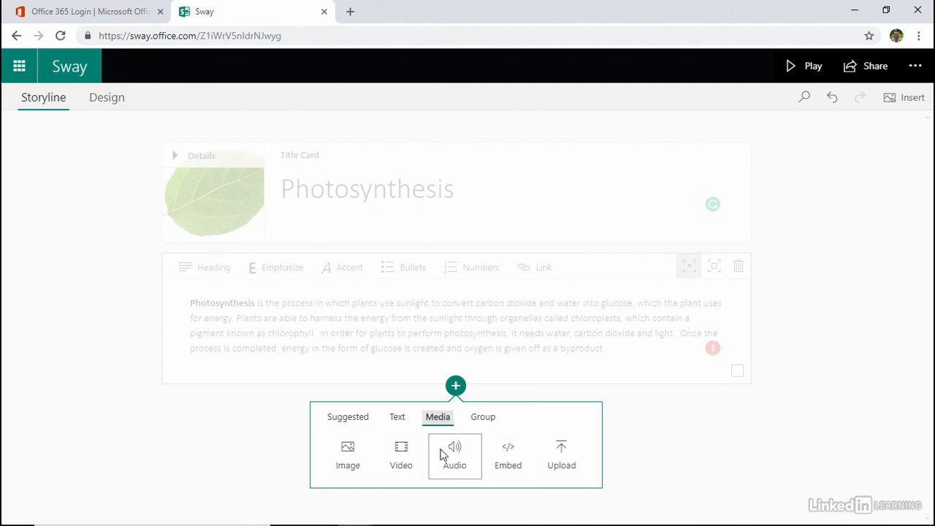
{"action": "left_click", "coordinate": [402, 454]}
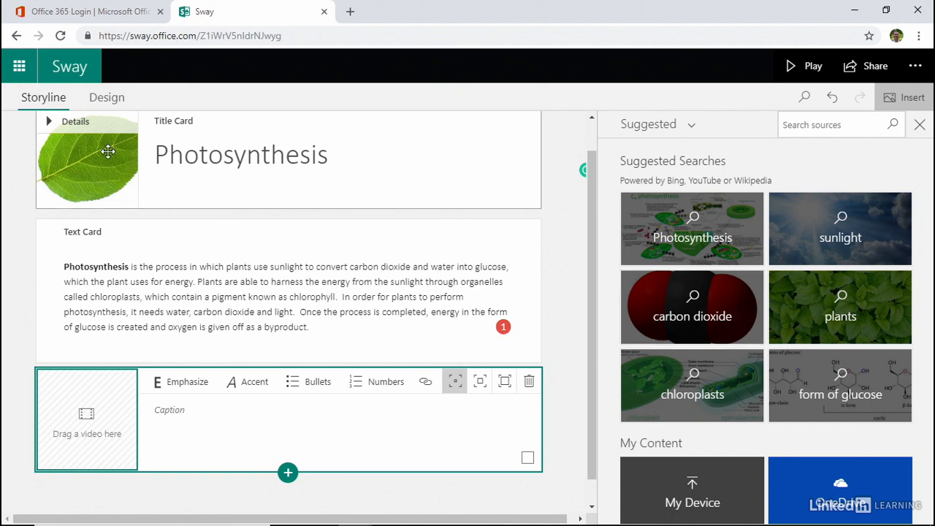
Search the suggested videos for "photosynthesis" and place the 12:27 Photosynthesis video with the leaf thumbnail on the video card
{"action": "left_click", "coordinate": [850, 125]}
{"action": "type", "text": "photsy"}
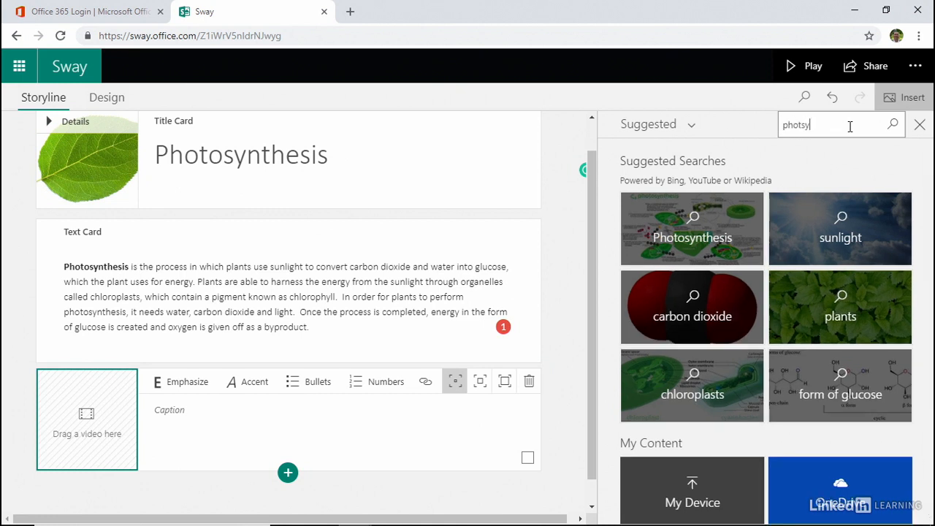
{"action": "type", "text": "nthesis"}
{"action": "key", "text": "Return"}
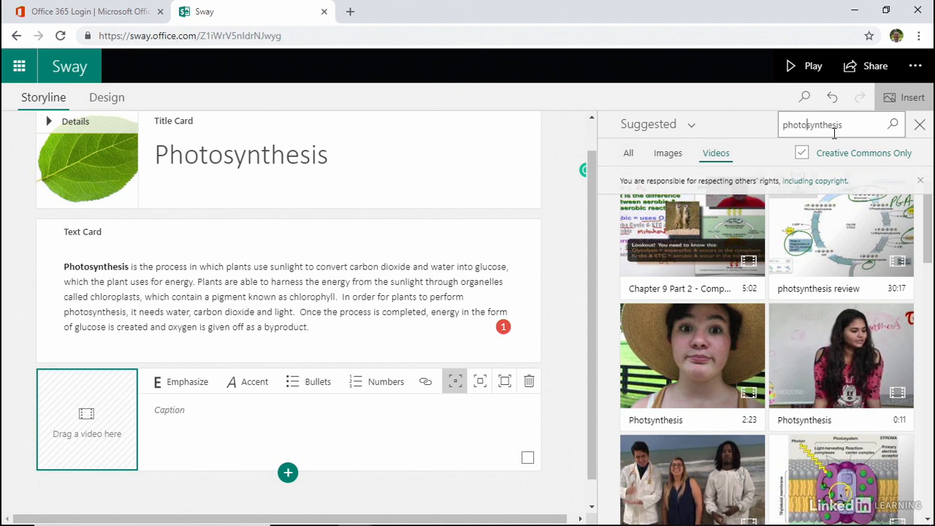
{"action": "type", "text": "o"}
{"action": "key", "text": "Return"}
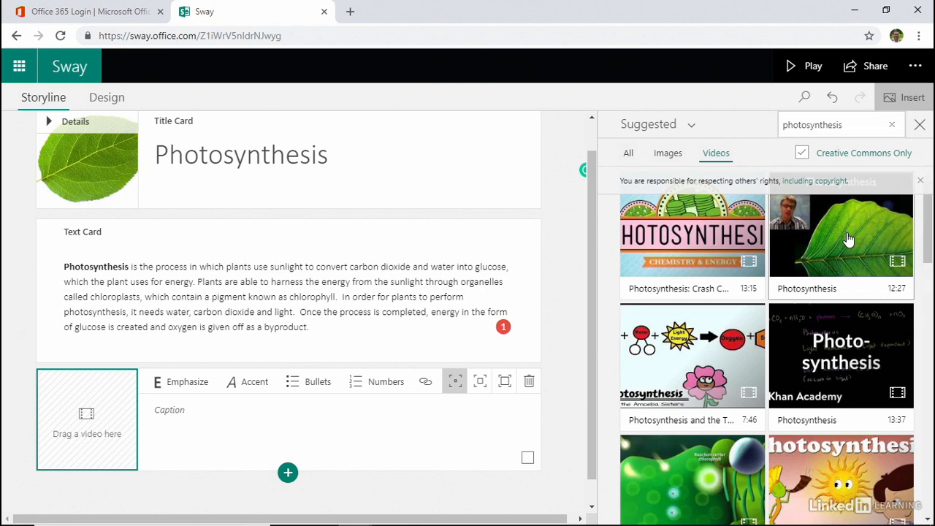
{"action": "left_click_drag", "start_coordinate": [829, 247], "coordinate": [82, 423]}
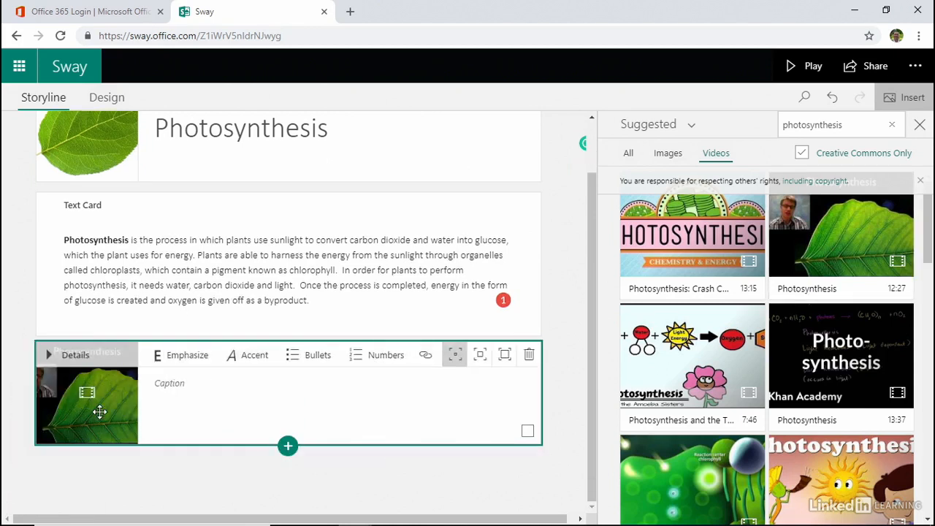
Caption the video card "Please watch this video from Bozeman Science on Photosynthesis. Be ready to discuss the video in class."
{"action": "left_click", "coordinate": [221, 411]}
{"action": "type", "text": "Ple"}
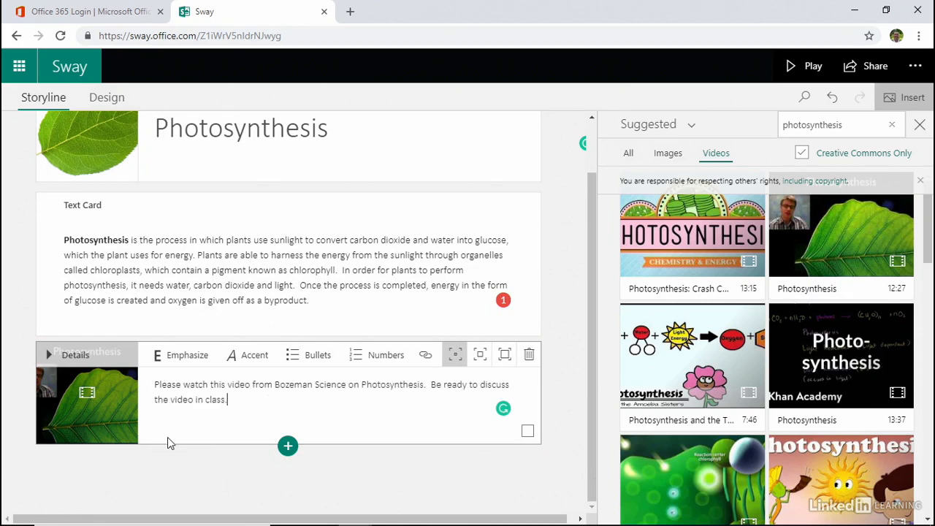
{"action": "scroll", "coordinate": [526, 469], "scroll_direction": "up", "scroll_amount": 1}
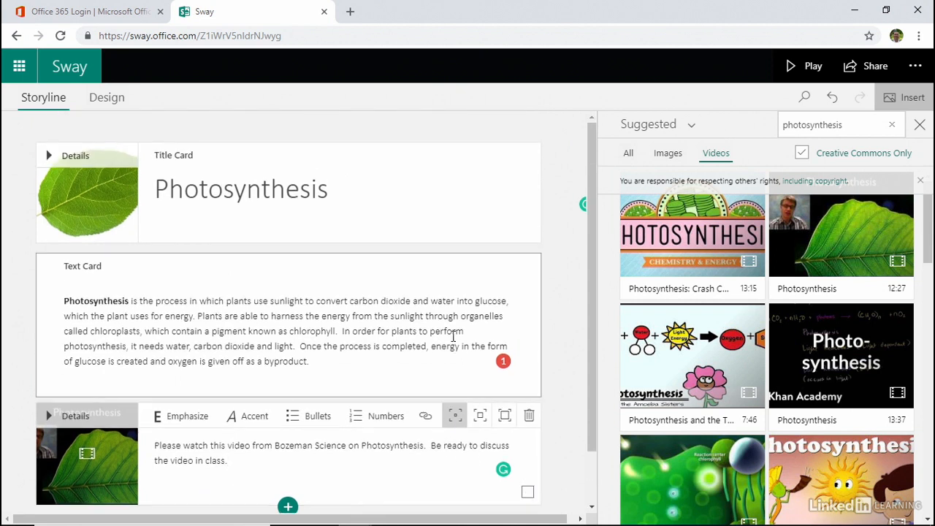
Play the Sway and look through its content in the default horizontal layout
{"action": "left_click", "coordinate": [804, 67]}
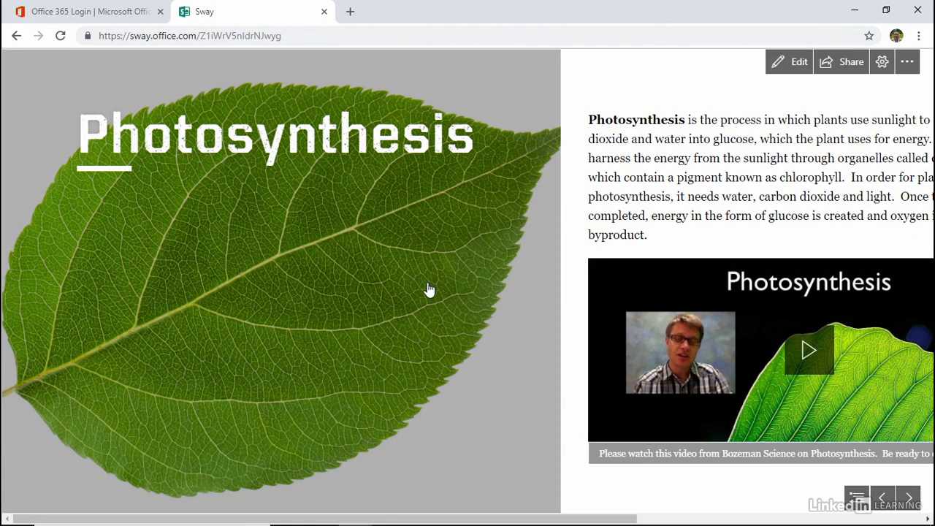
{"action": "scroll", "coordinate": [429, 290], "scroll_direction": "down", "scroll_amount": 1}
{"action": "scroll", "coordinate": [428, 290], "scroll_direction": "down", "scroll_amount": 3}
{"action": "scroll", "coordinate": [429, 290], "scroll_direction": "up", "scroll_amount": 2}
{"action": "scroll", "coordinate": [428, 290], "scroll_direction": "down", "scroll_amount": 2}
{"action": "scroll", "coordinate": [429, 290], "scroll_direction": "up", "scroll_amount": 2}
Try the vertical layout in the playback settings and switch the preview to the slides layout
{"action": "left_click", "coordinate": [882, 63]}
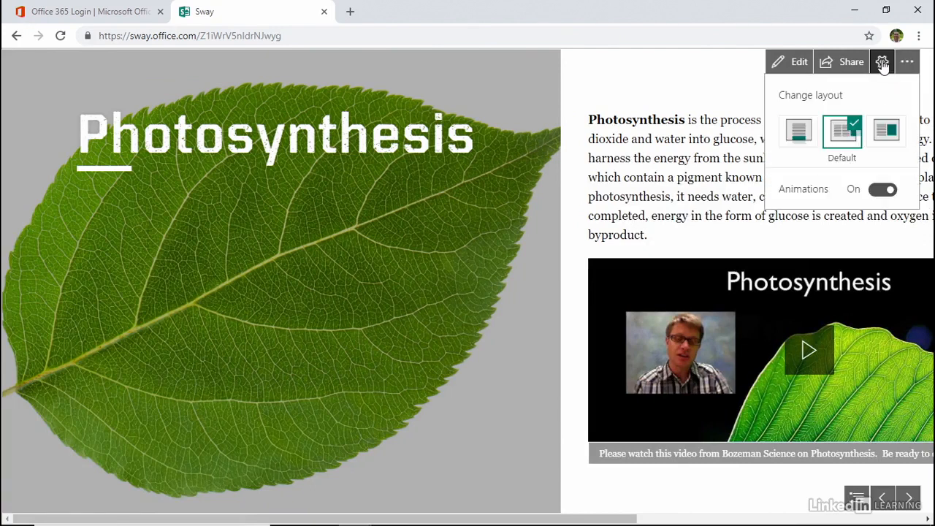
{"action": "left_click", "coordinate": [799, 135]}
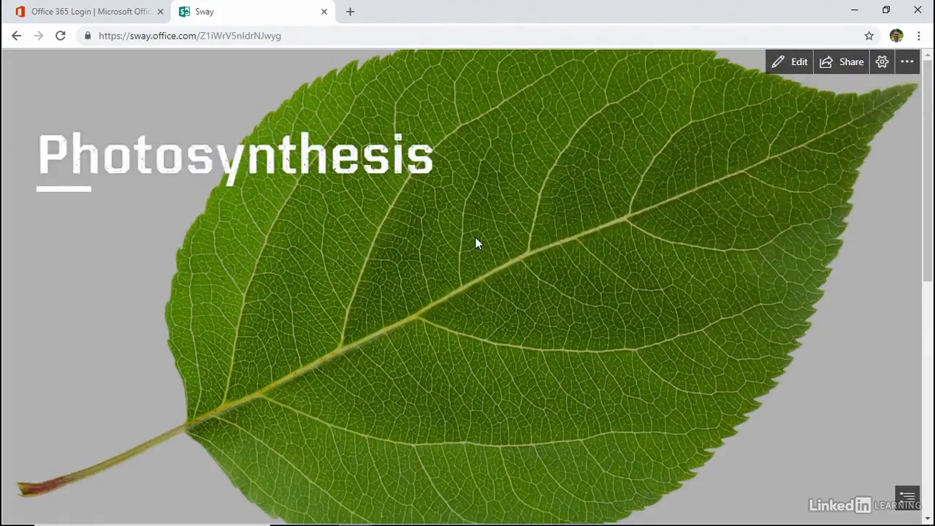
{"action": "left_click", "coordinate": [881, 62]}
{"action": "left_click", "coordinate": [890, 129]}
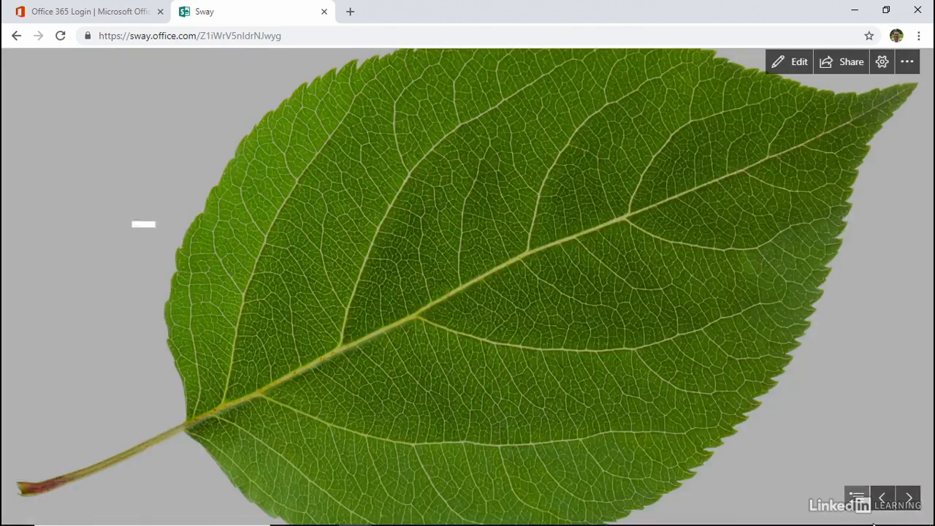
Page through the text and video slides, and return to the Storyline editor
{"action": "left_click", "coordinate": [910, 497]}
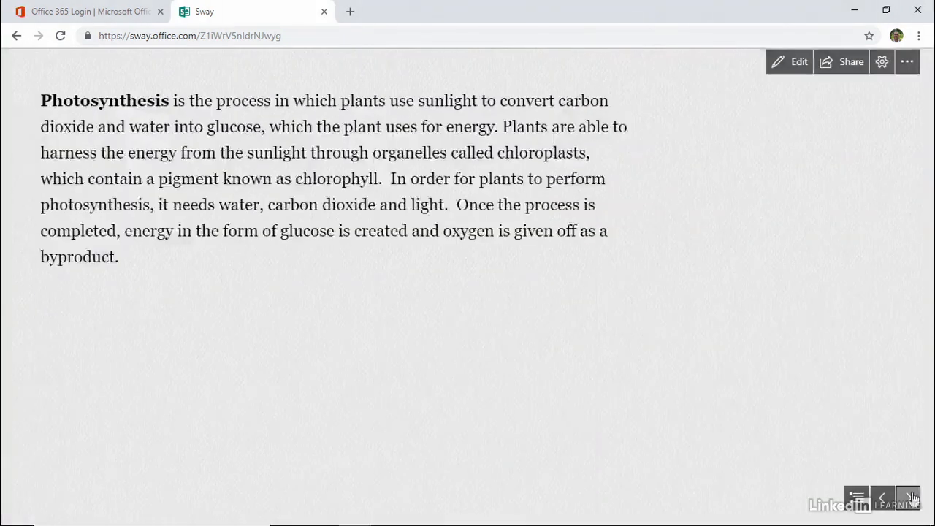
{"action": "left_click", "coordinate": [909, 497]}
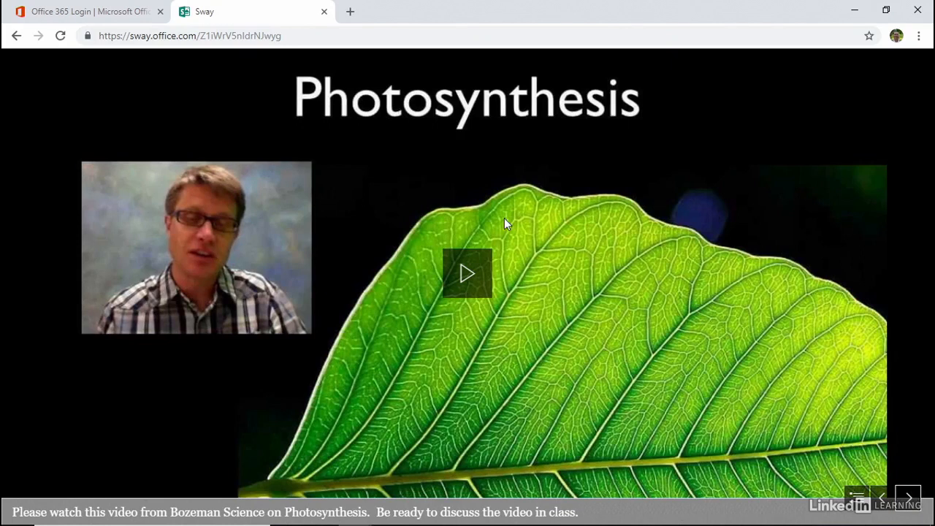
{"action": "left_click", "coordinate": [22, 36]}
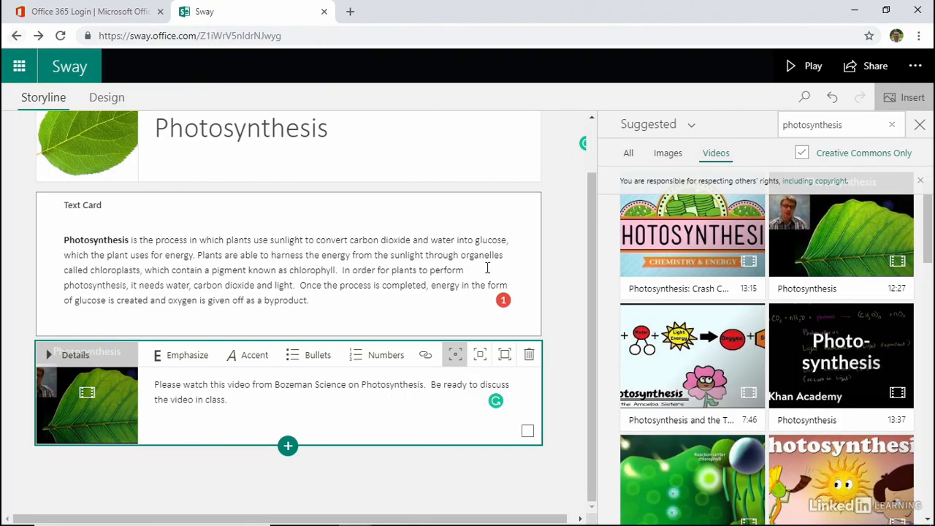